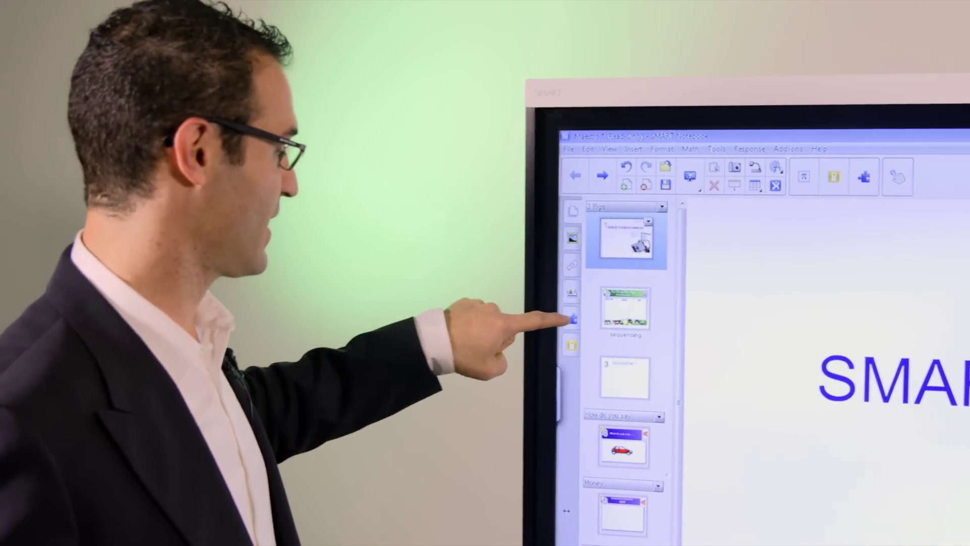
- Start Notebook Maestro from the Add-ons list to display its iPad pairing code
left_click(572, 319)
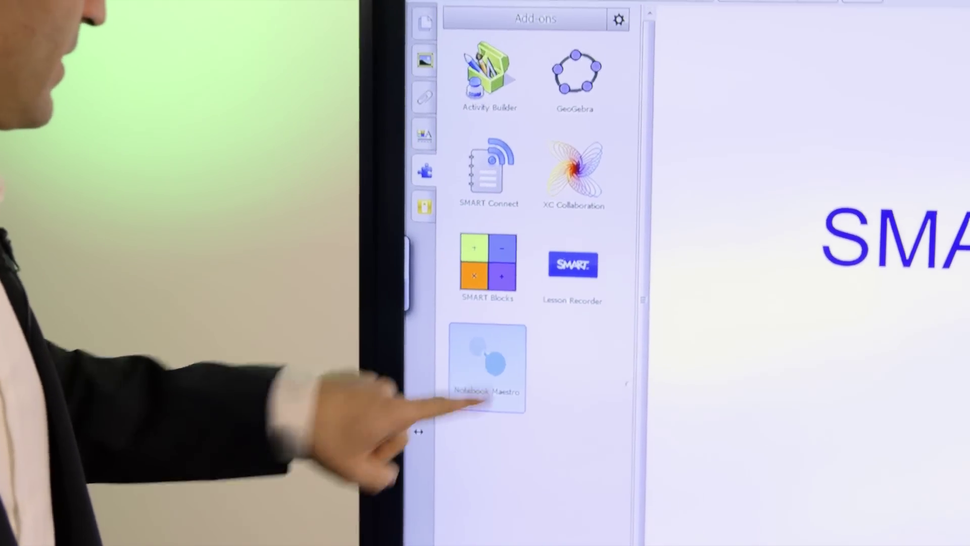
left_click(477, 383)
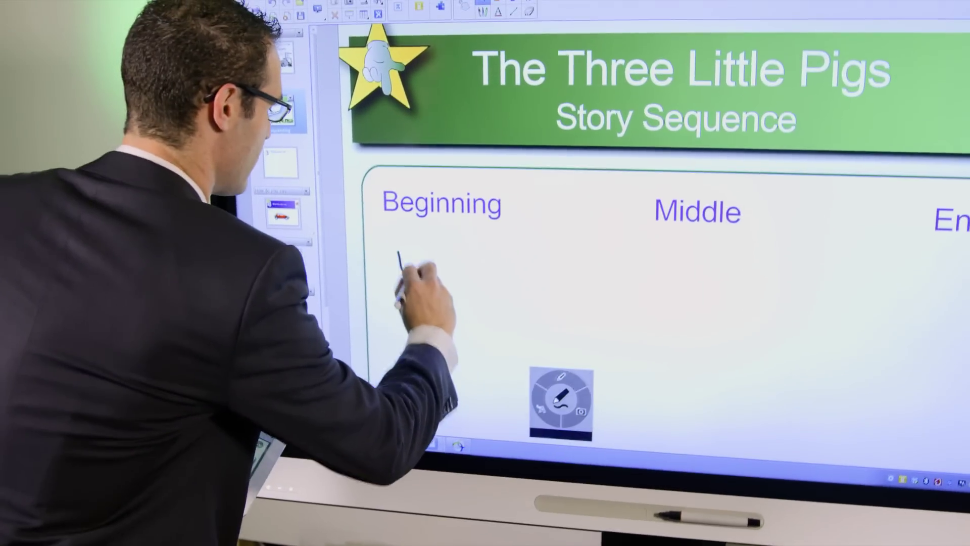
- Handwrite 'wolf' under the Middle heading of the Three Little Pigs Story Sequence page
mouse_move(400, 229)
left_mouse_down()
mouse_move(431, 231)
mouse_move(448, 250)
mouse_move(407, 293)
left_mouse_up()
left_click_drag(436, 262, 422, 302)
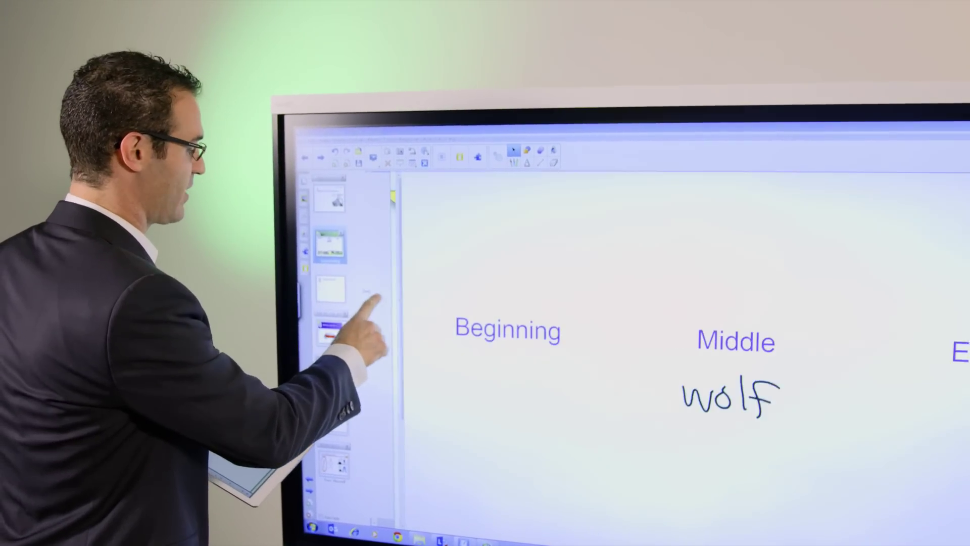
left_click_drag(364, 296, 379, 360)
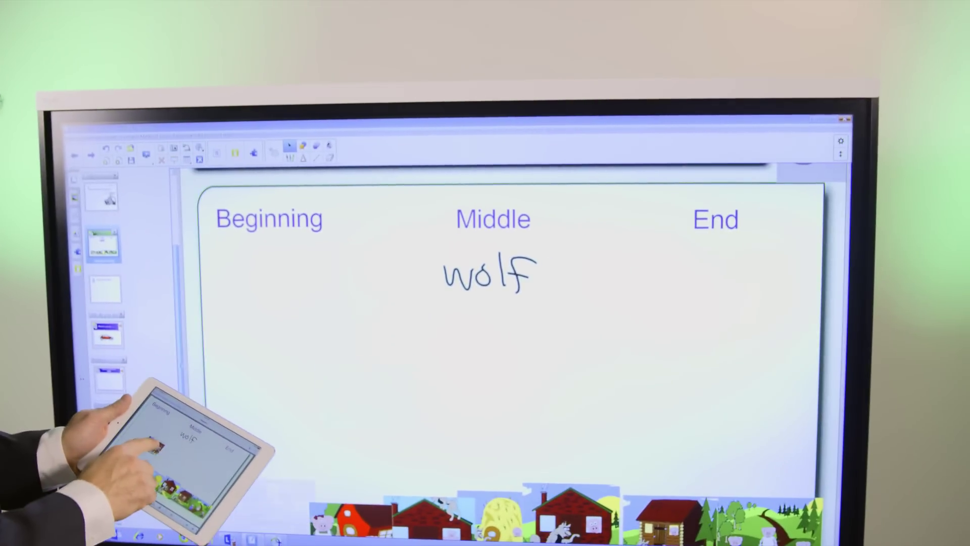
- Place the pigs-at-table and red-house pictures under Beginning, and draw a squiggle on the right
left_click_drag(545, 516, 447, 379)
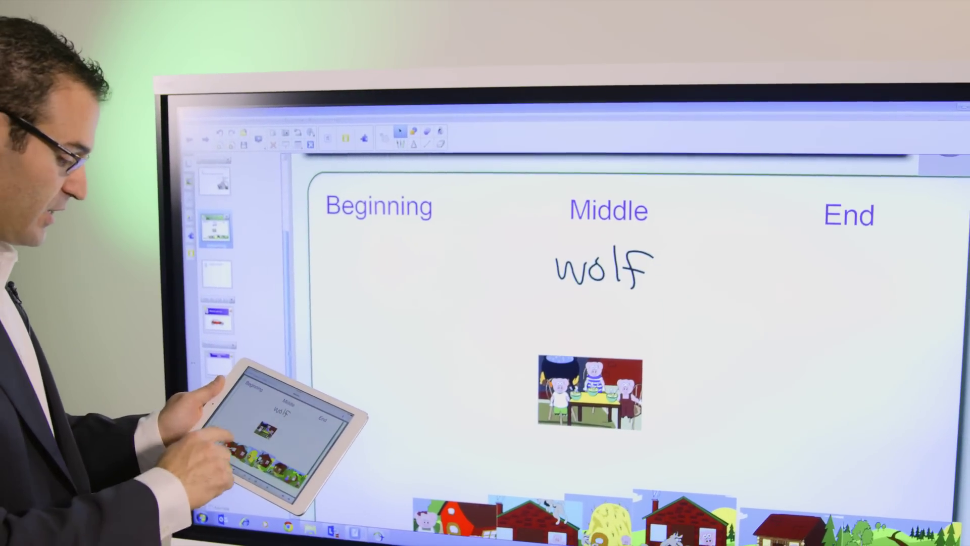
left_click_drag(455, 519, 390, 308)
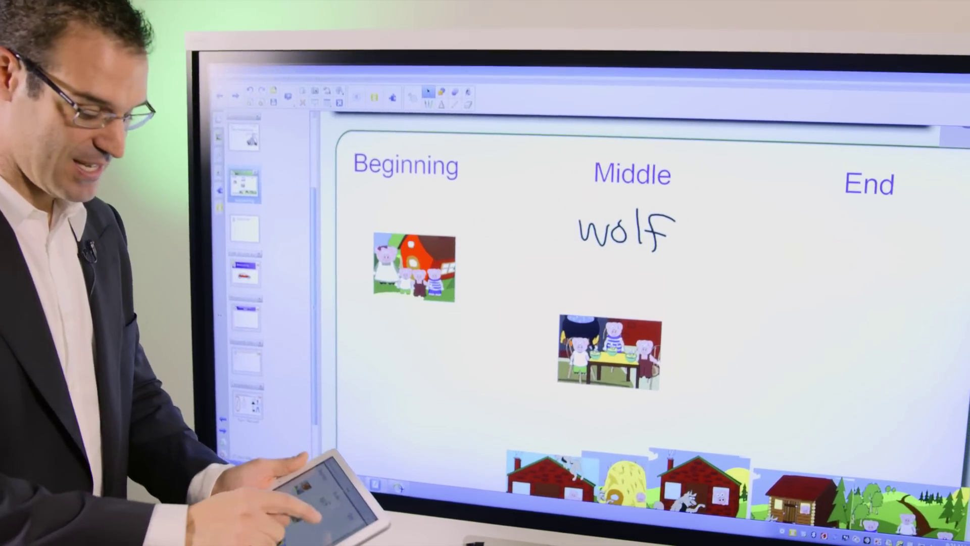
left_click_drag(800, 370, 852, 346)
left_click_drag(826, 287, 906, 406)
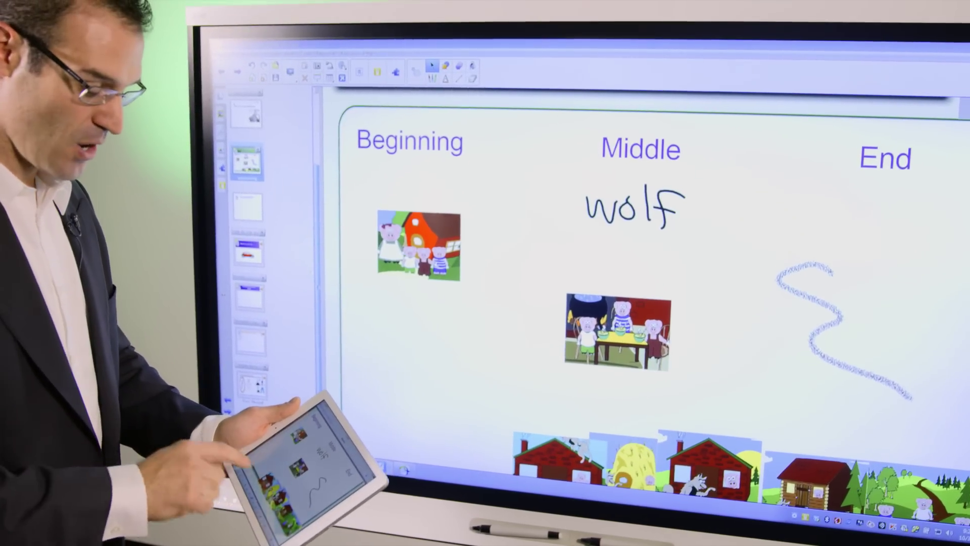
mouse_move(603, 330)
left_mouse_down()
mouse_move(592, 315)
mouse_move(416, 347)
left_mouse_up()
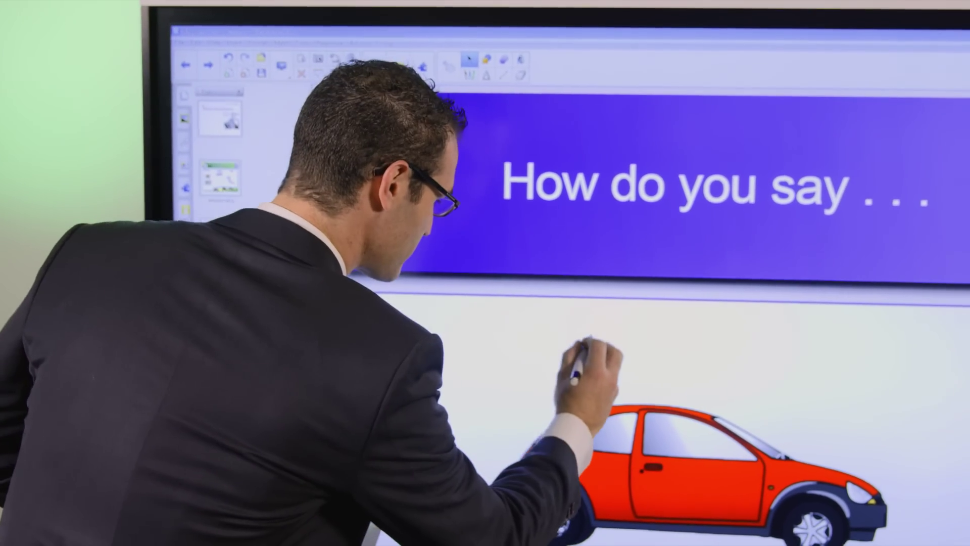
- Handwrite 'car' above the red car and bring up that ink's Object Actions menu
mouse_move(592, 332)
left_mouse_down()
mouse_move(597, 366)
mouse_move(633, 365)
mouse_move(660, 341)
mouse_move(687, 347)
left_mouse_up()
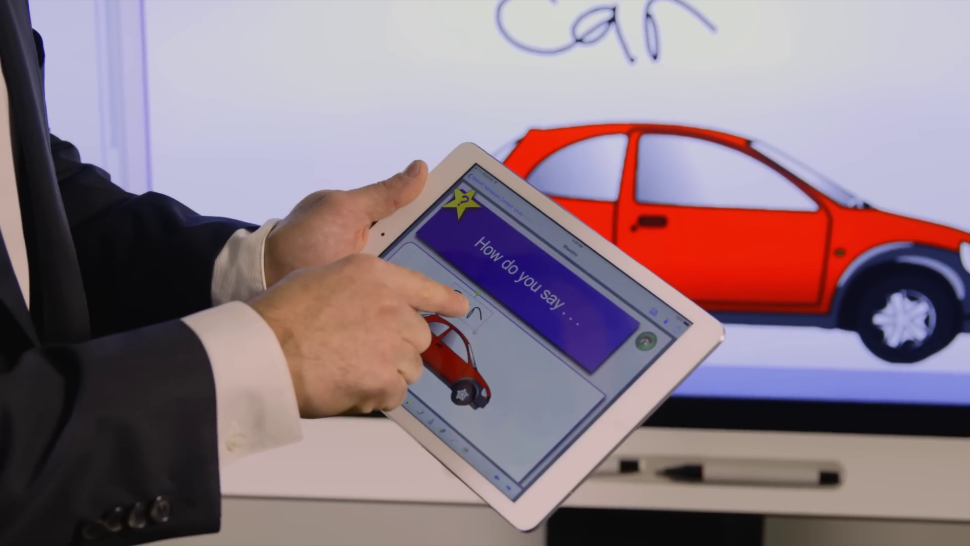
left_click(464, 301)
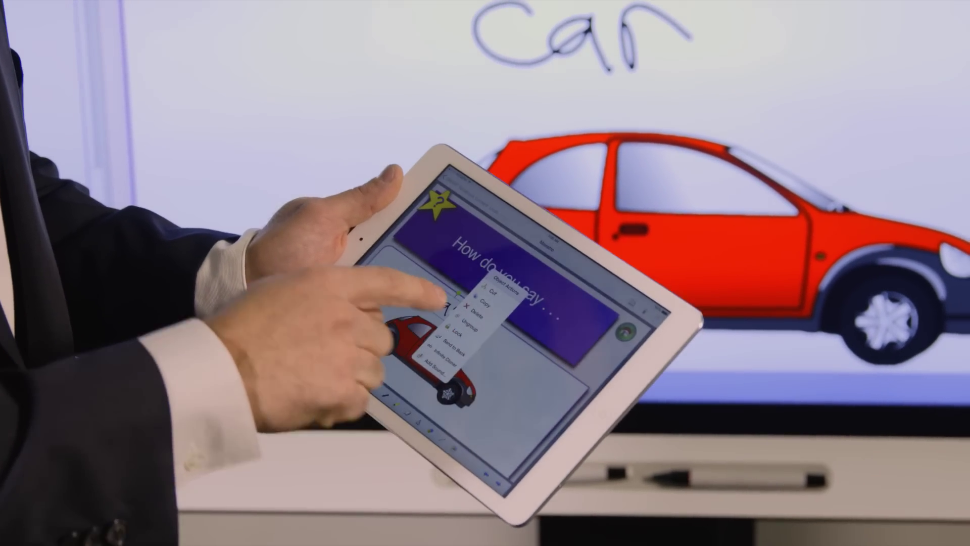